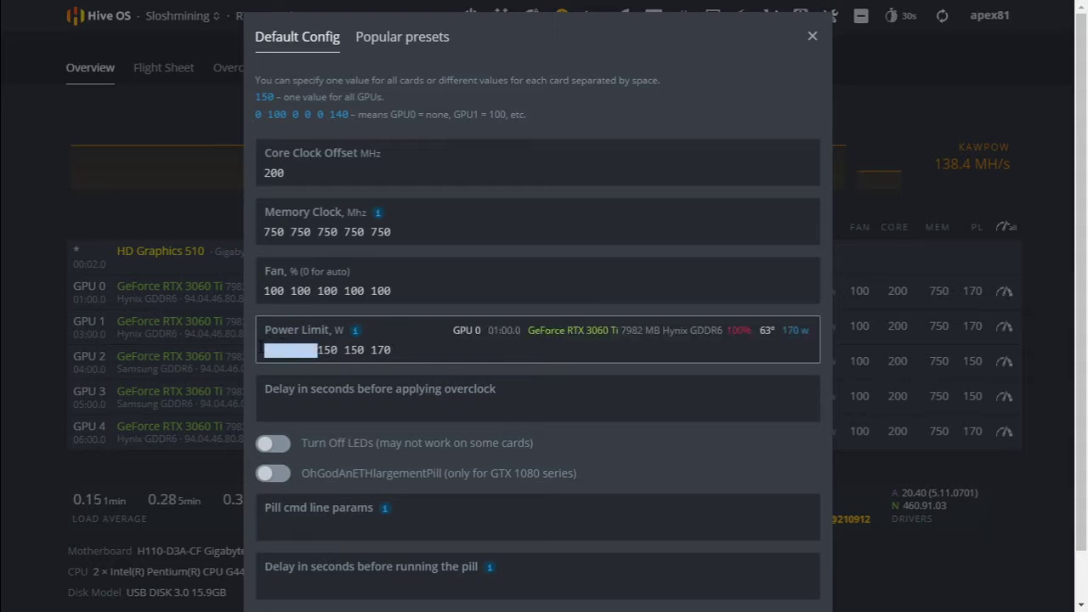
# Save the overclock with power limits 170, 170, 150, 150 and 170 W
pyautogui.click(402, 347)
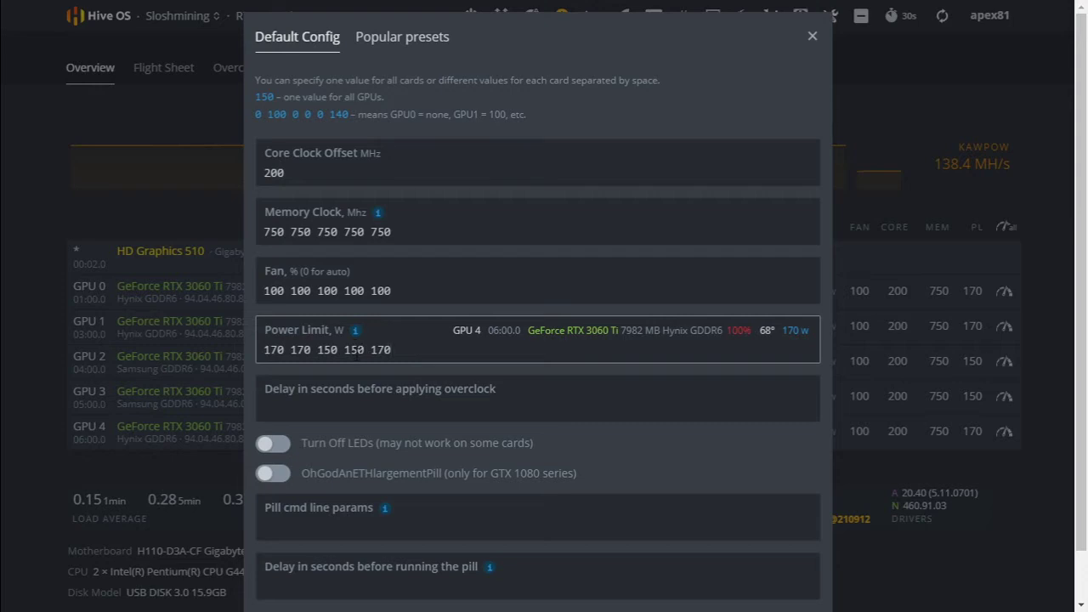
pyautogui.scroll(-2, 831, 539)
pyautogui.click(741, 563)
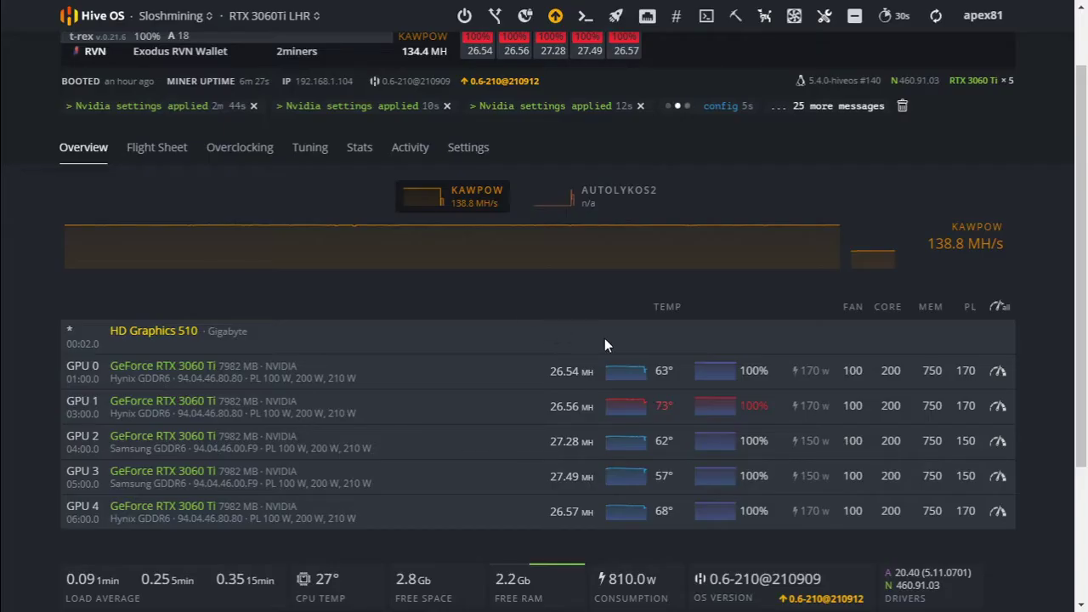
pyautogui.scroll(-1, 608, 342)
pyautogui.scroll(1, 608, 342)
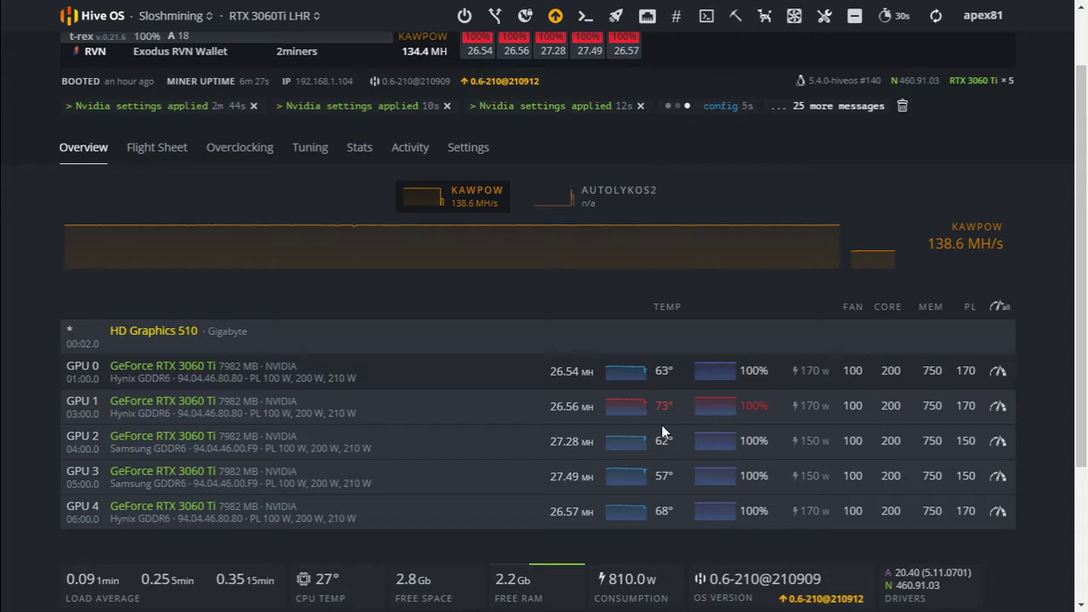
pyautogui.scroll(-1, 662, 429)
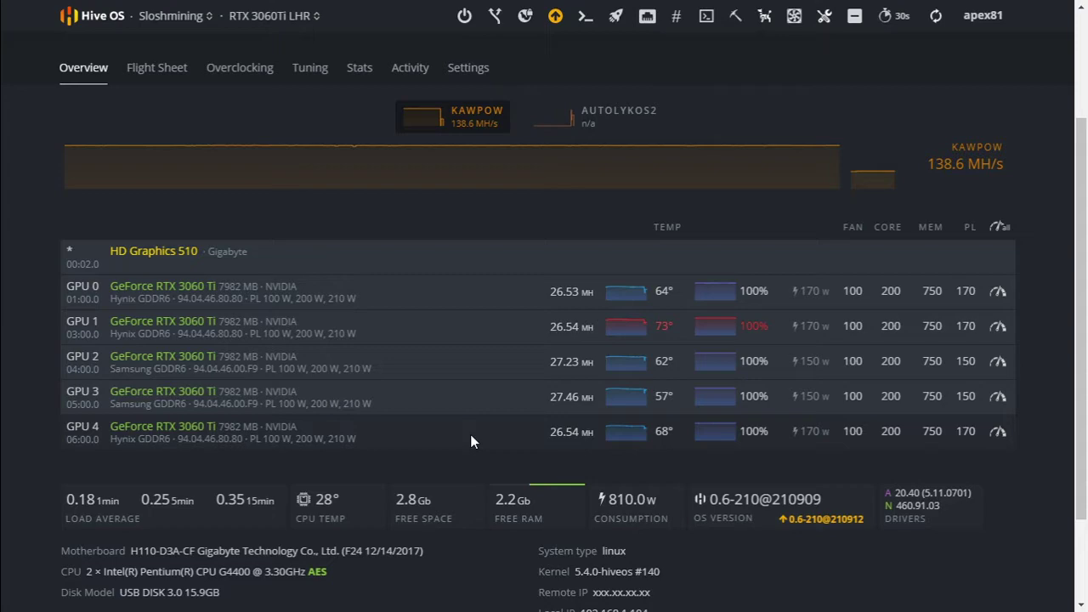
# In Default Config, change core clock from 200 to 1300 and memory clock to 1300, then save
pyautogui.click(1000, 227)
pyautogui.click(273, 172)
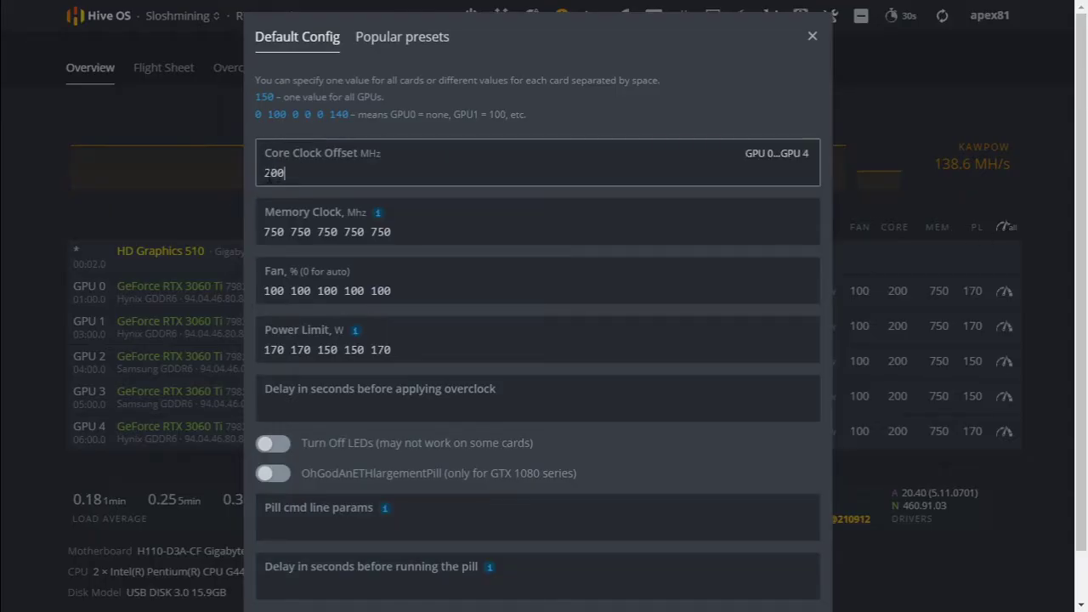
pyautogui.doubleClick(273, 172)
pyautogui.write('1')
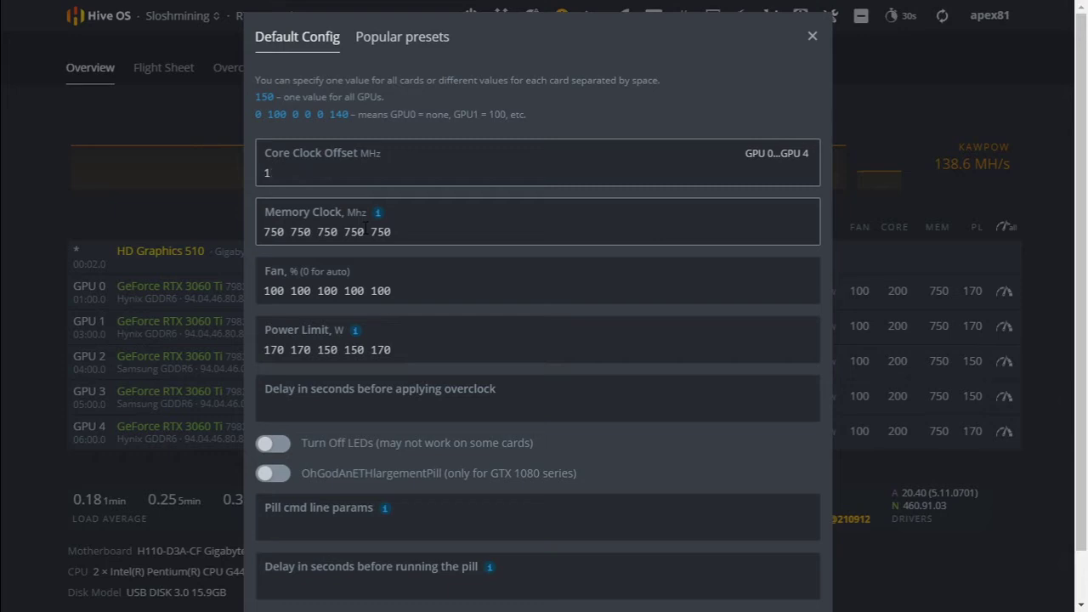
pyautogui.write('300')
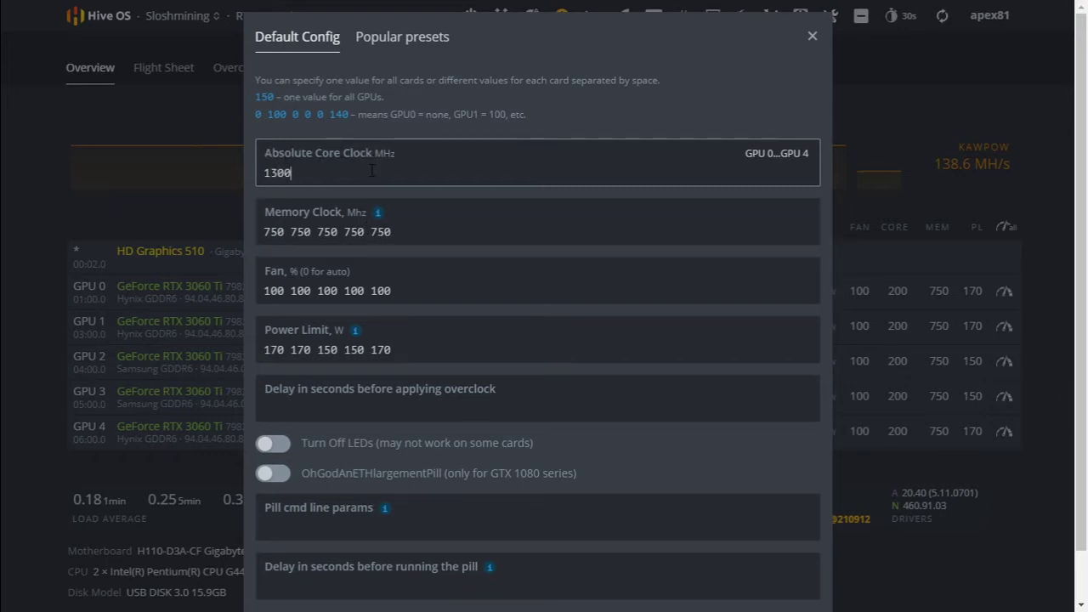
pyautogui.press('Tab')
pyautogui.write('130')
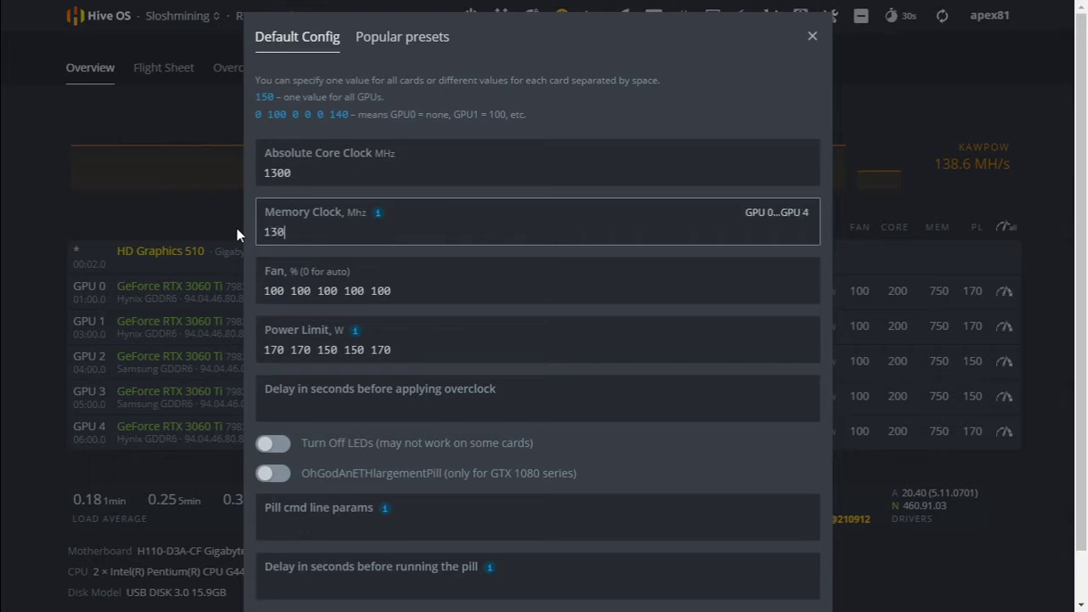
pyautogui.write('0')
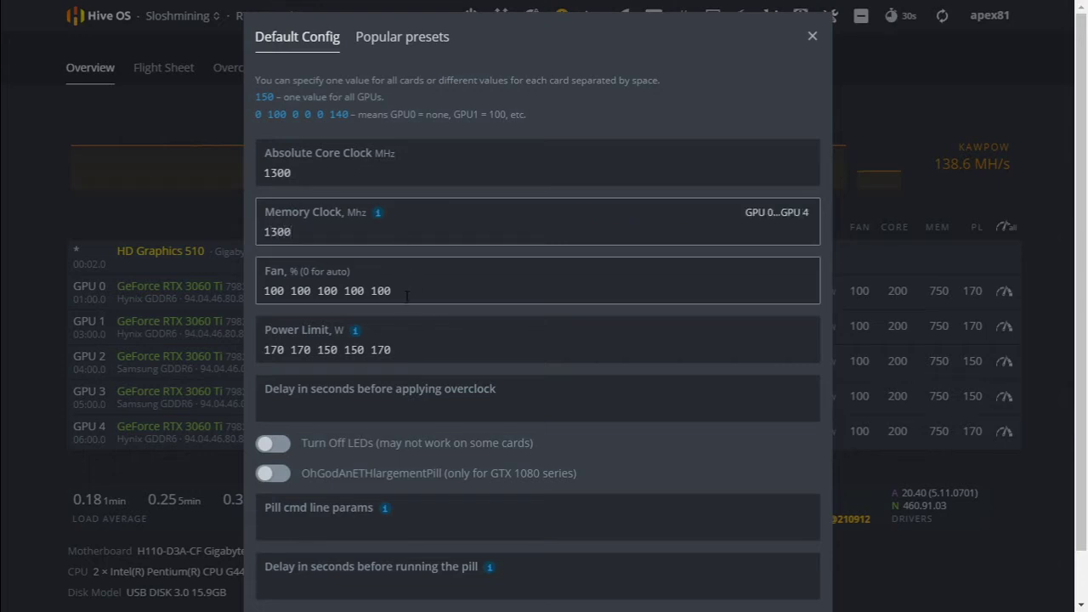
pyautogui.moveTo(429, 346); pyautogui.dragTo(246, 342)
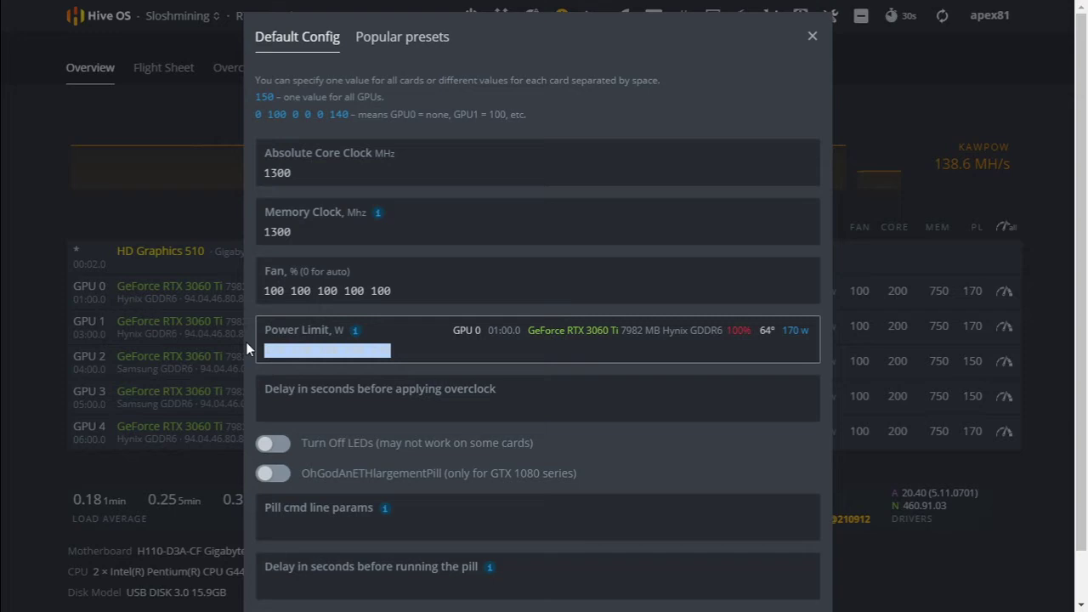
pyautogui.scroll(-1, 735, 459)
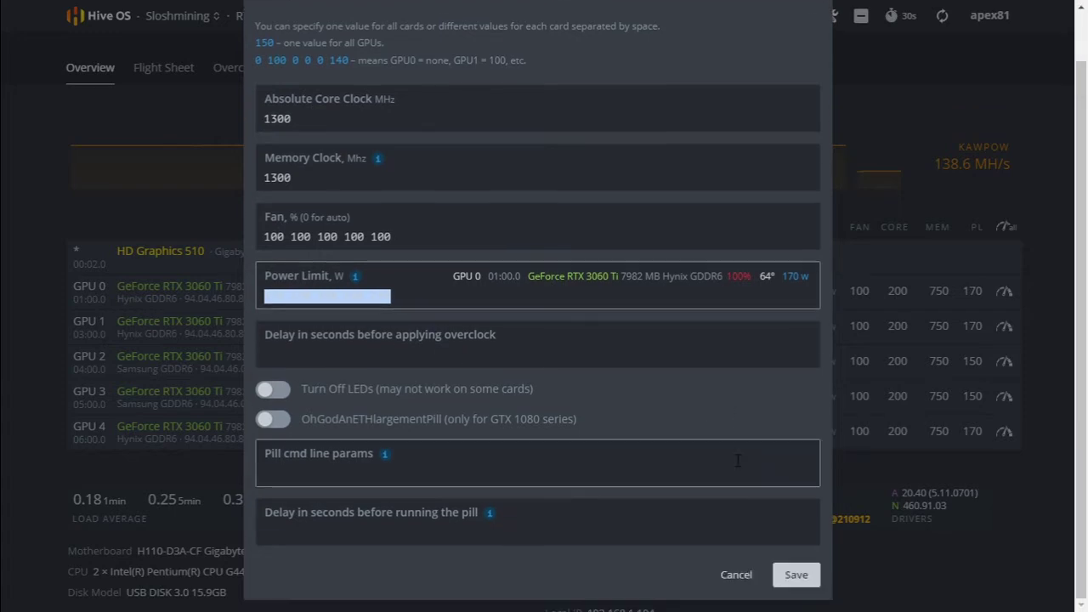
pyautogui.click(795, 575)
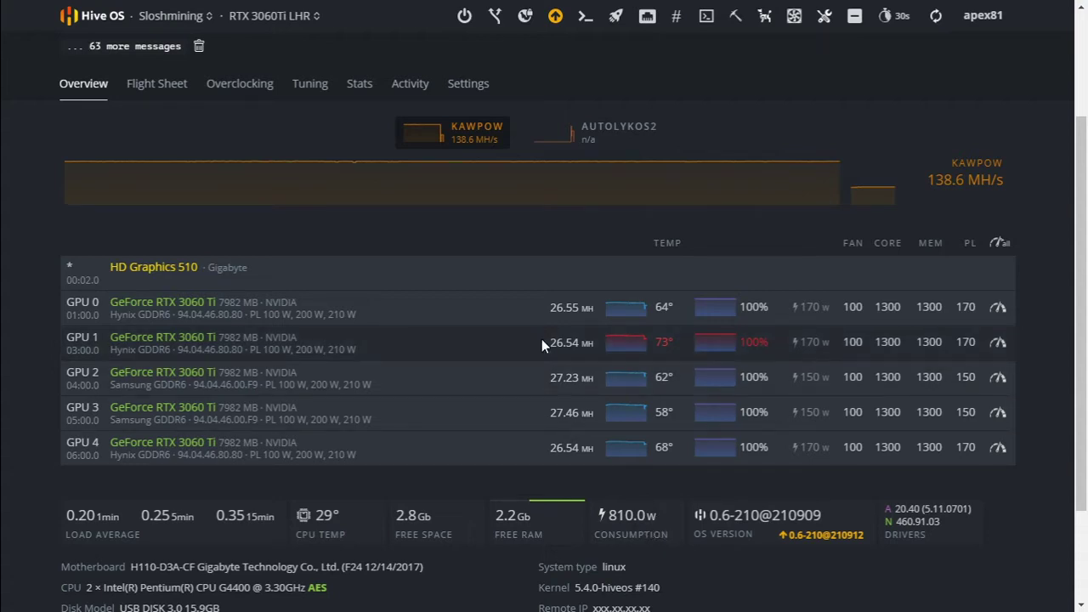
pyautogui.scroll(2, 521, 466)
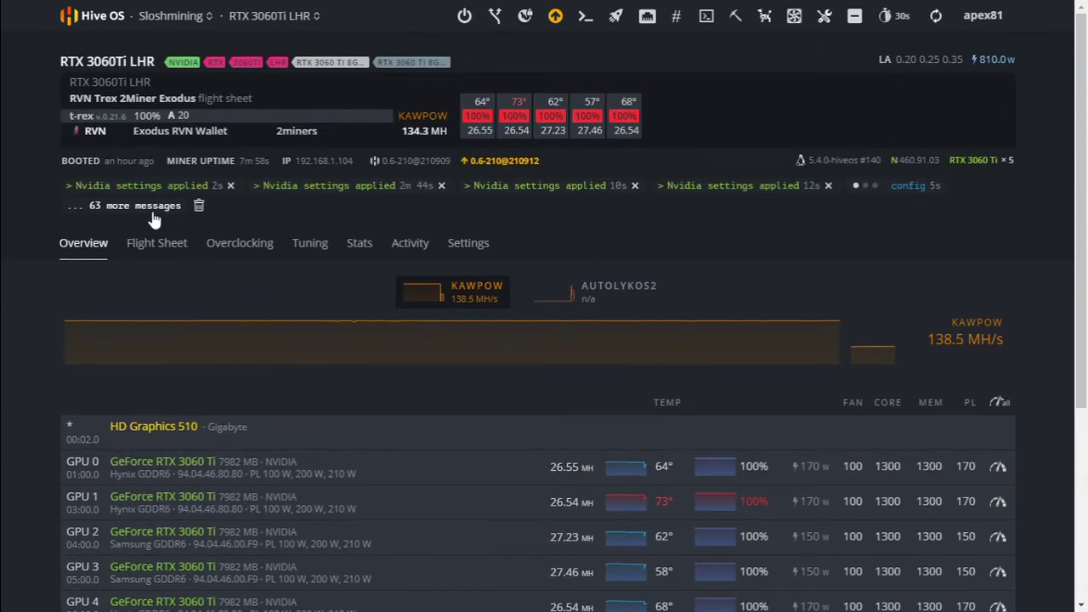
pyautogui.scroll(-2, 696, 335)
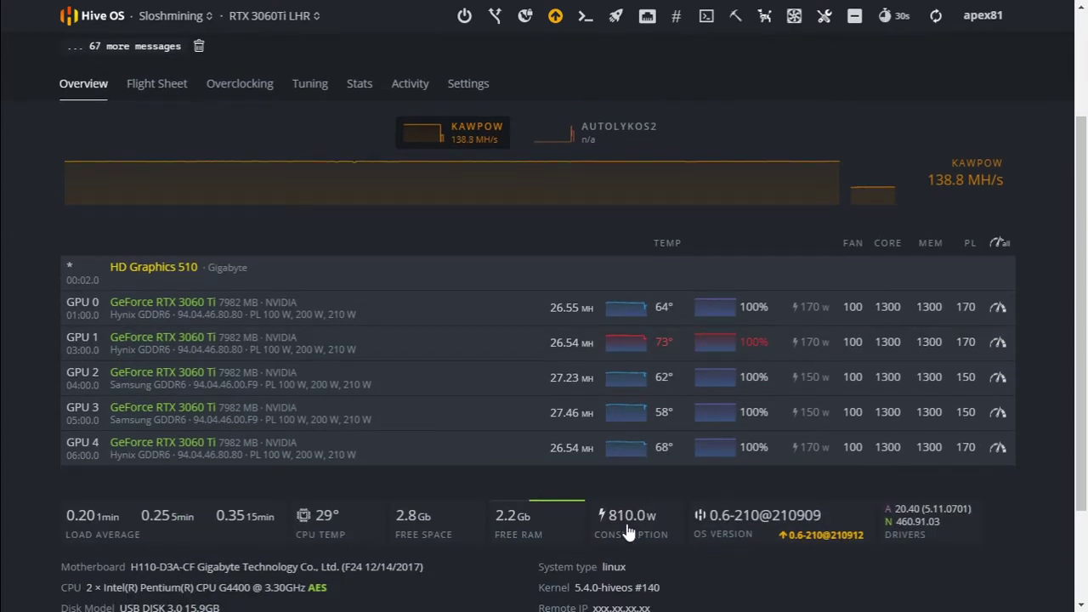
pyautogui.scroll(2, 626, 530)
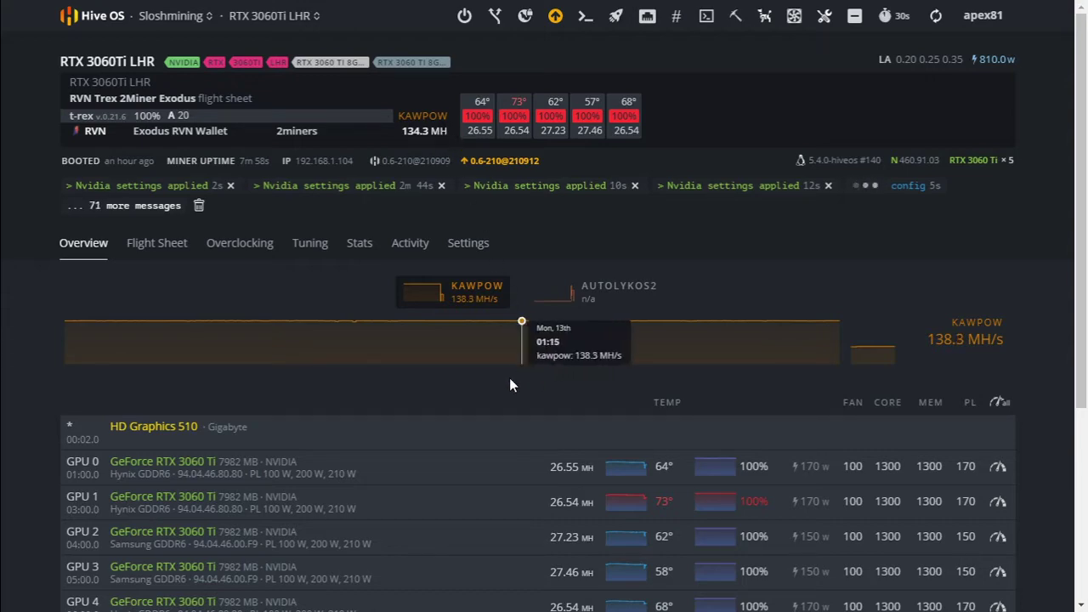
pyautogui.scroll(-1, 510, 389)
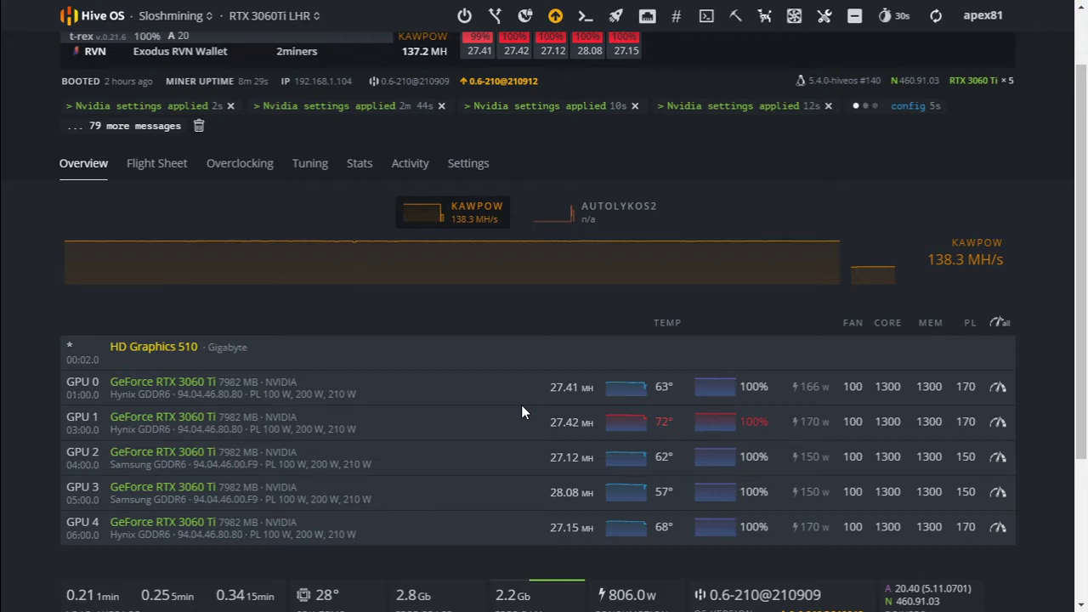
pyautogui.scroll(1, 428, 394)
pyautogui.scroll(-1, 547, 300)
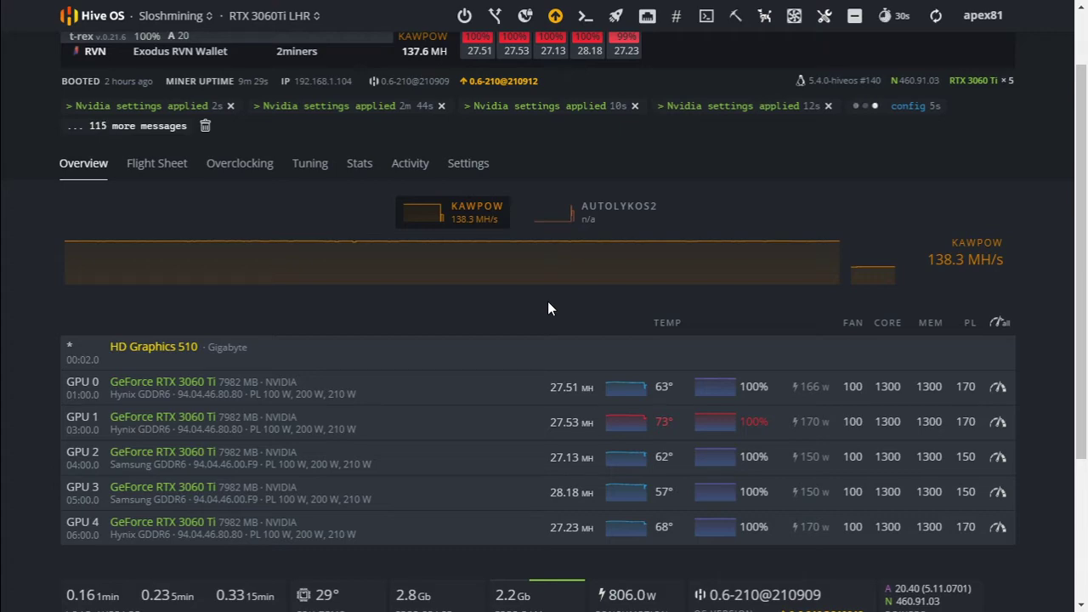
pyautogui.scroll(1, 547, 300)
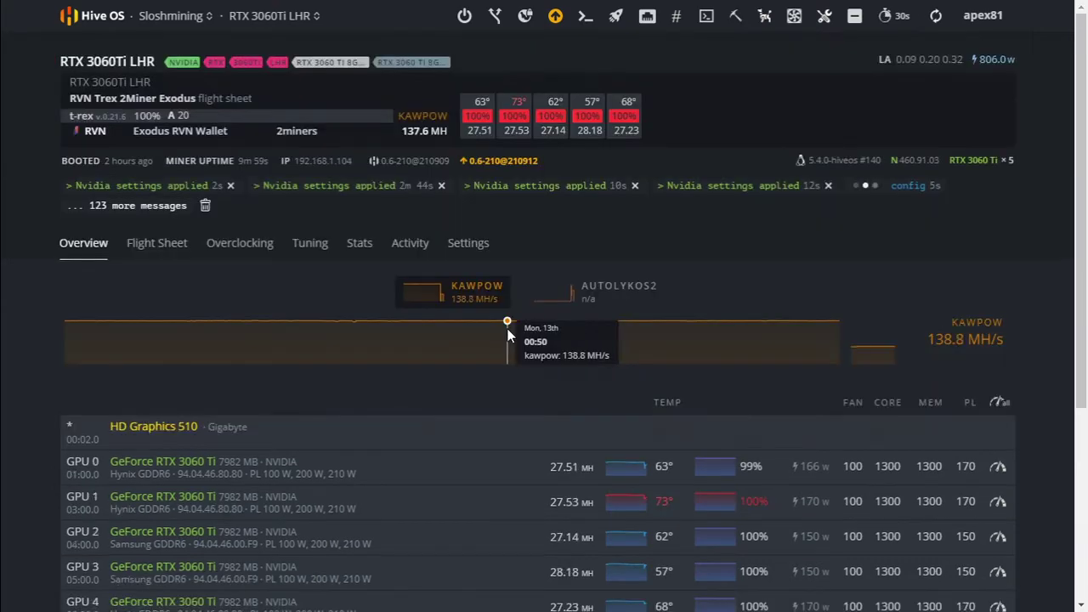
pyautogui.scroll(-1, 574, 314)
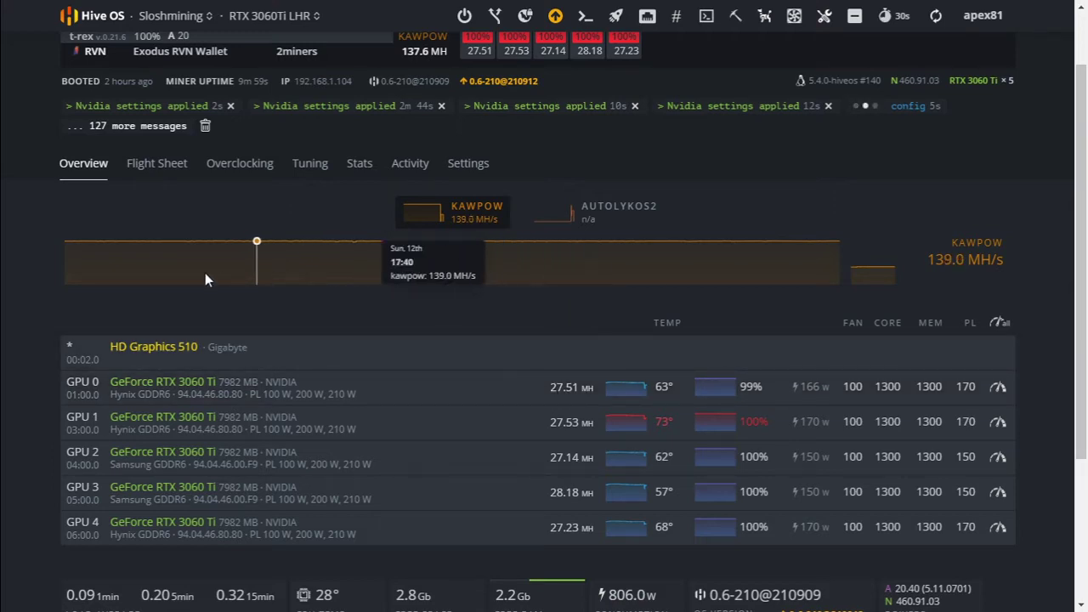
# Open the RVN Trex 2Miner Exodus flight sheet for editing, then cancel without changes
pyautogui.click(156, 163)
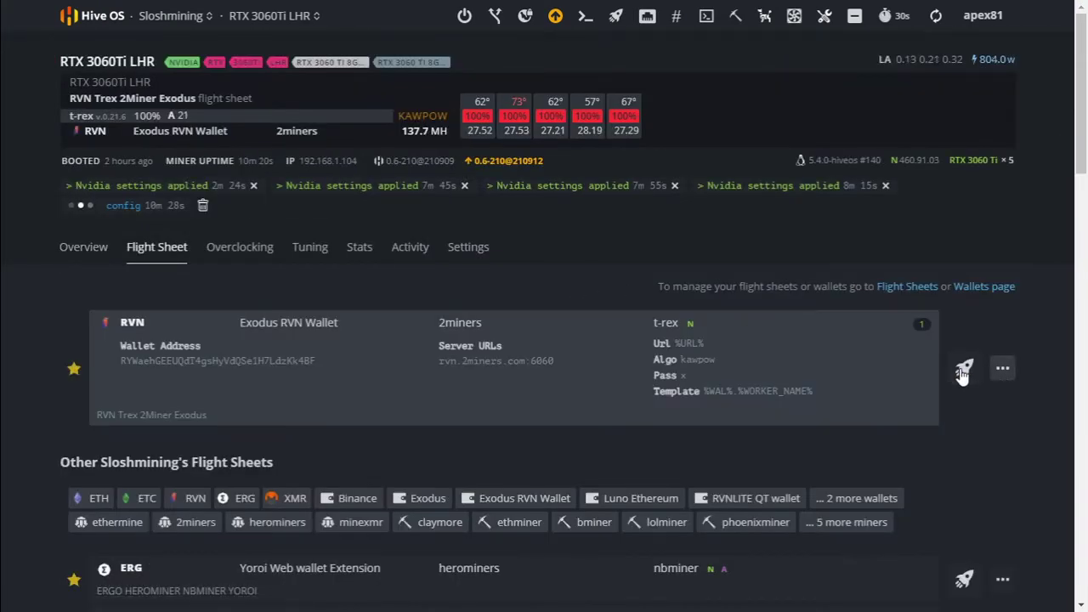
pyautogui.click(1003, 367)
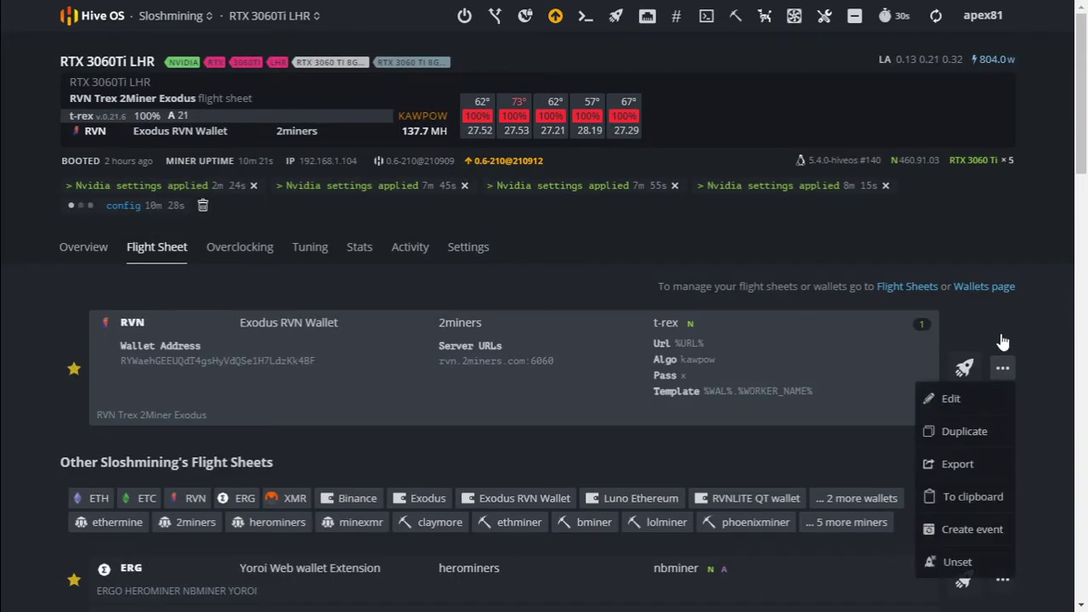
pyautogui.click(956, 398)
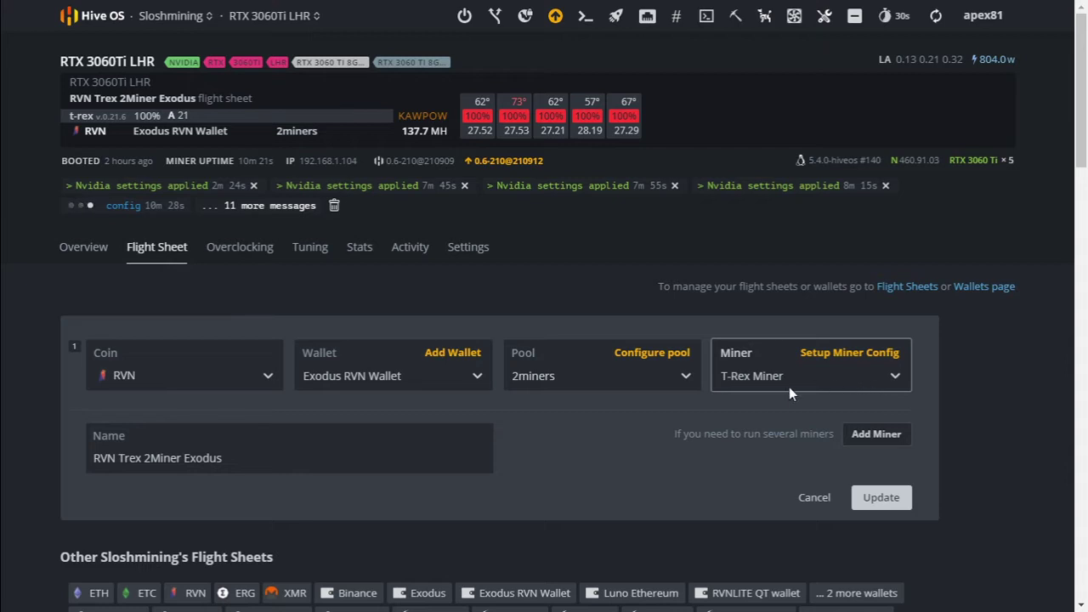
pyautogui.click(811, 497)
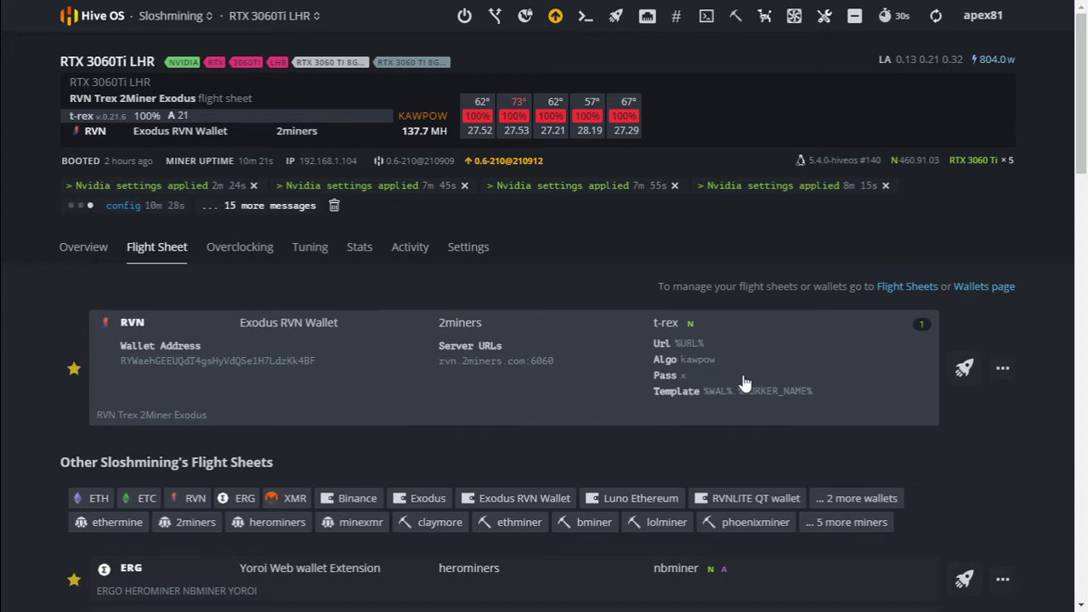
# Return to the rig overview and read the 138 MH/s KawPow total and 803 W draw
pyautogui.click(82, 247)
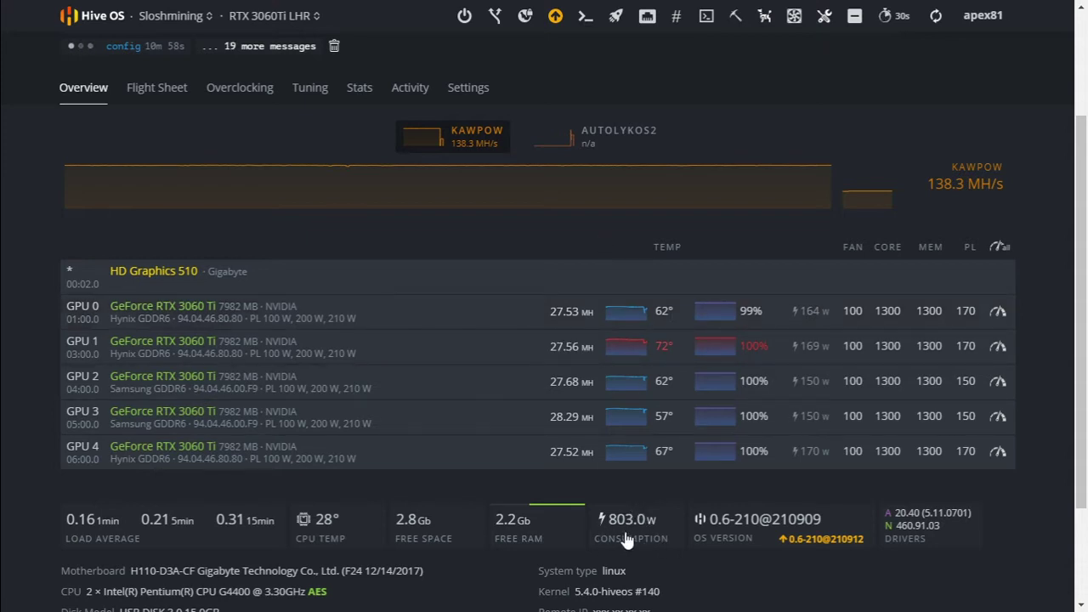
pyautogui.scroll(2, 466, 397)
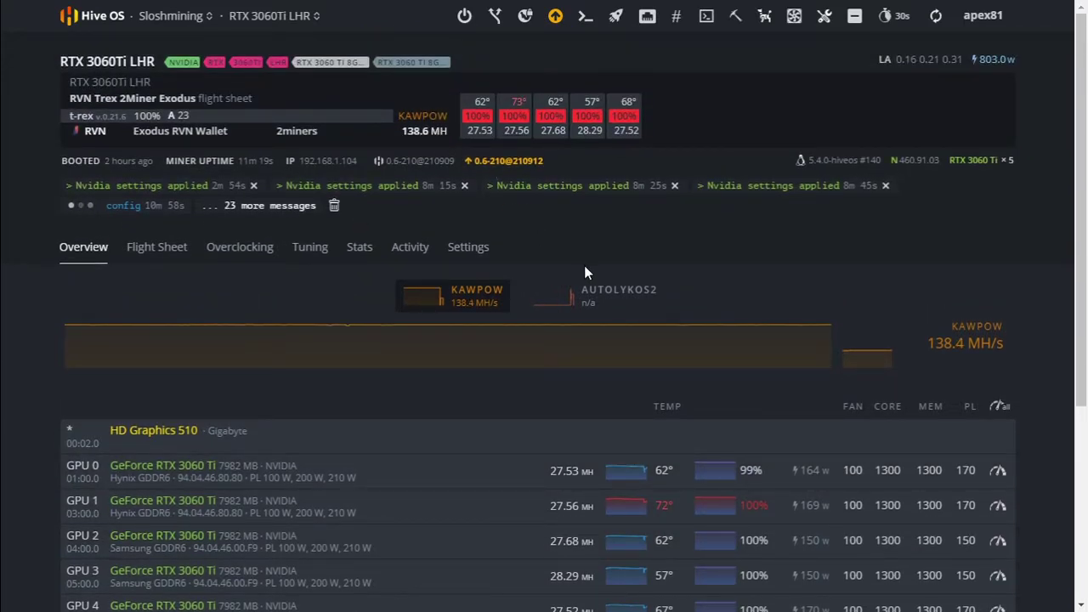
pyautogui.scroll(-2, 584, 271)
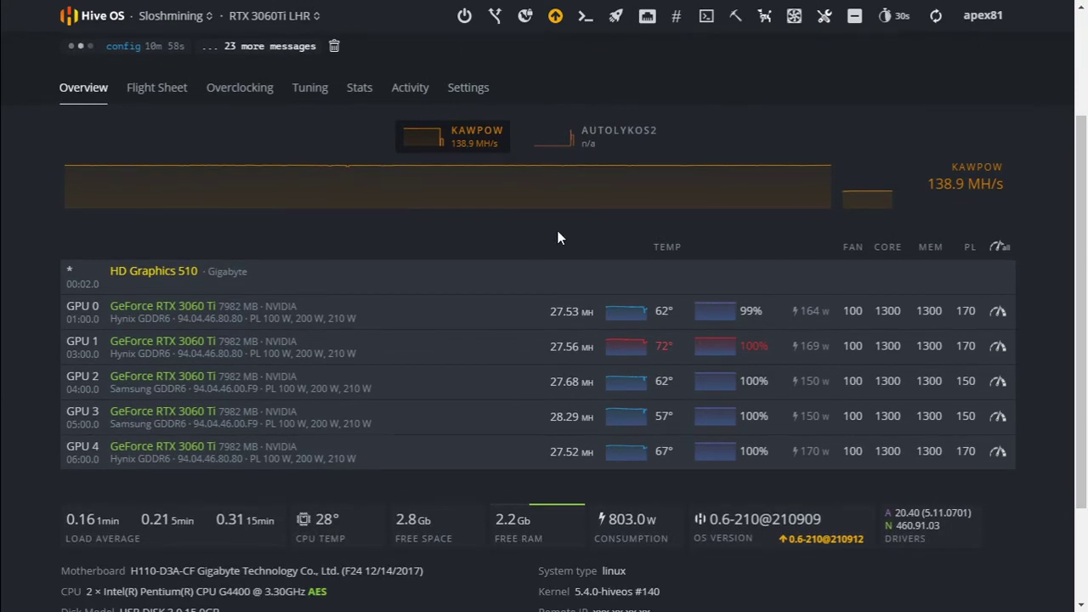
pyautogui.scroll(2, 579, 255)
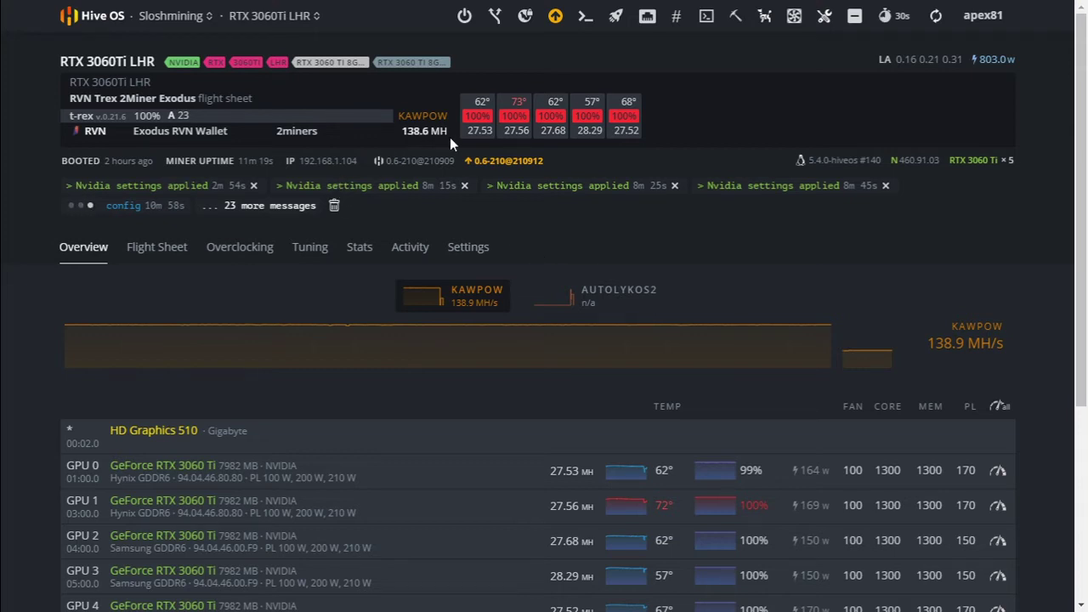
pyautogui.scroll(-2, 722, 448)
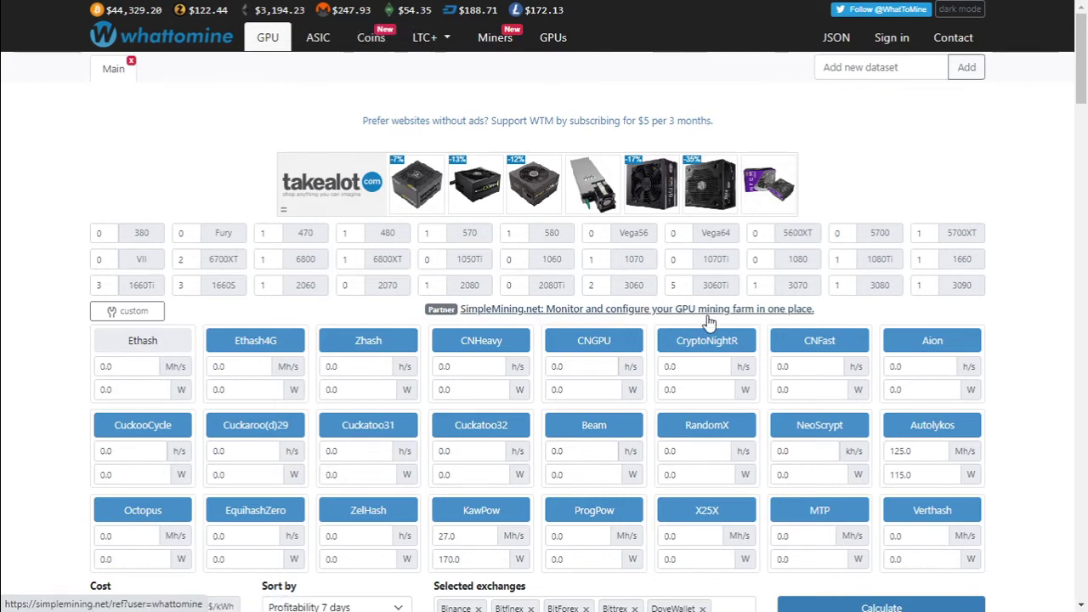
# Replace KawPow's 27.0 Mh/s and 170 W with 138.6 Mh/s and 803 W, then recalculate
pyautogui.scroll(-2, 943, 344)
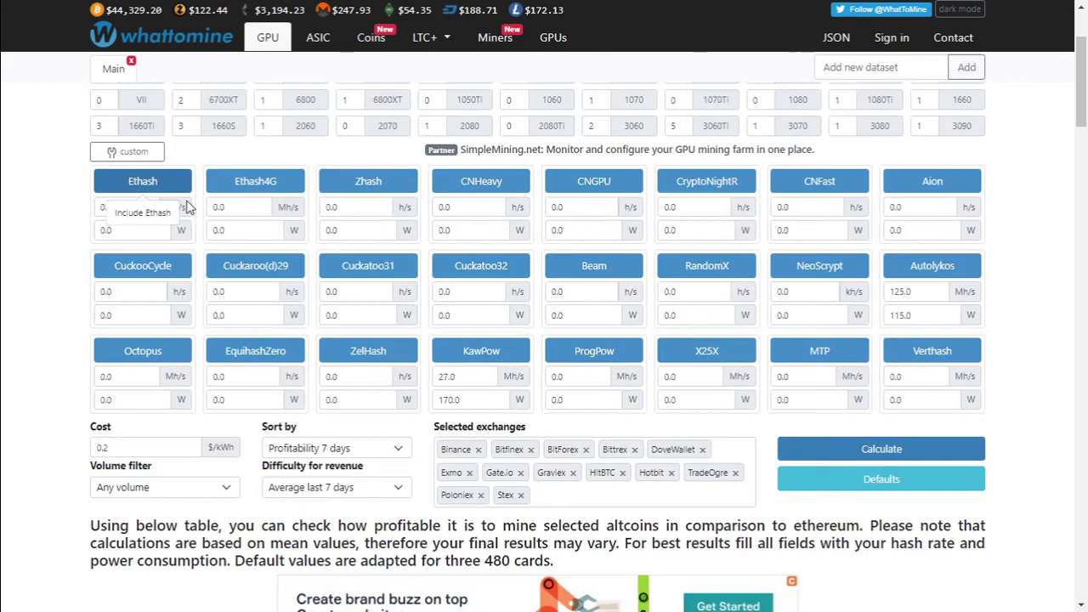
pyautogui.click(447, 376)
pyautogui.doubleClick(447, 376)
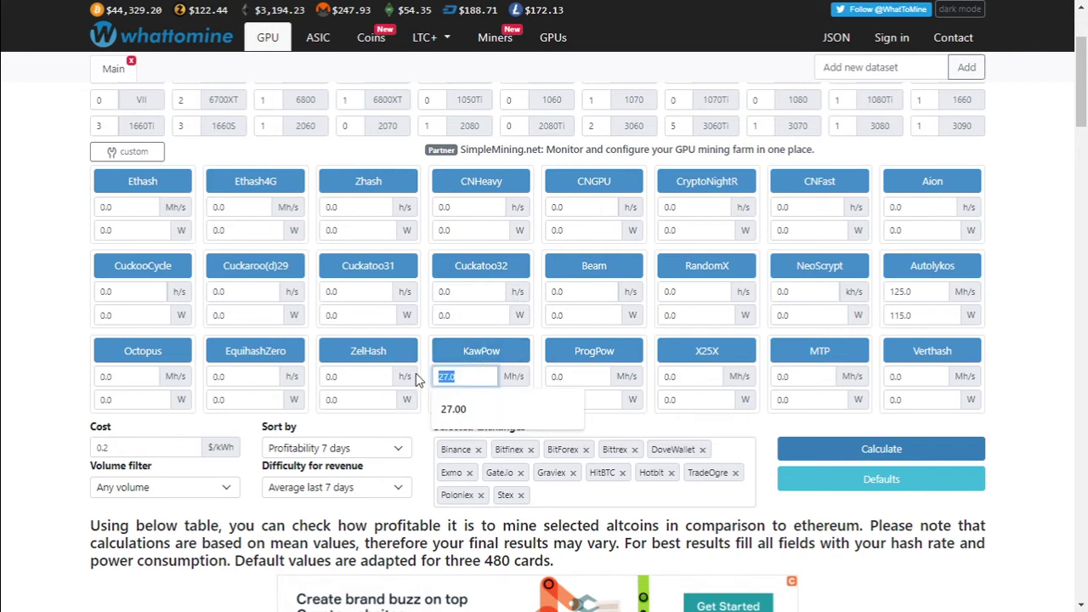
pyautogui.write('138.6')
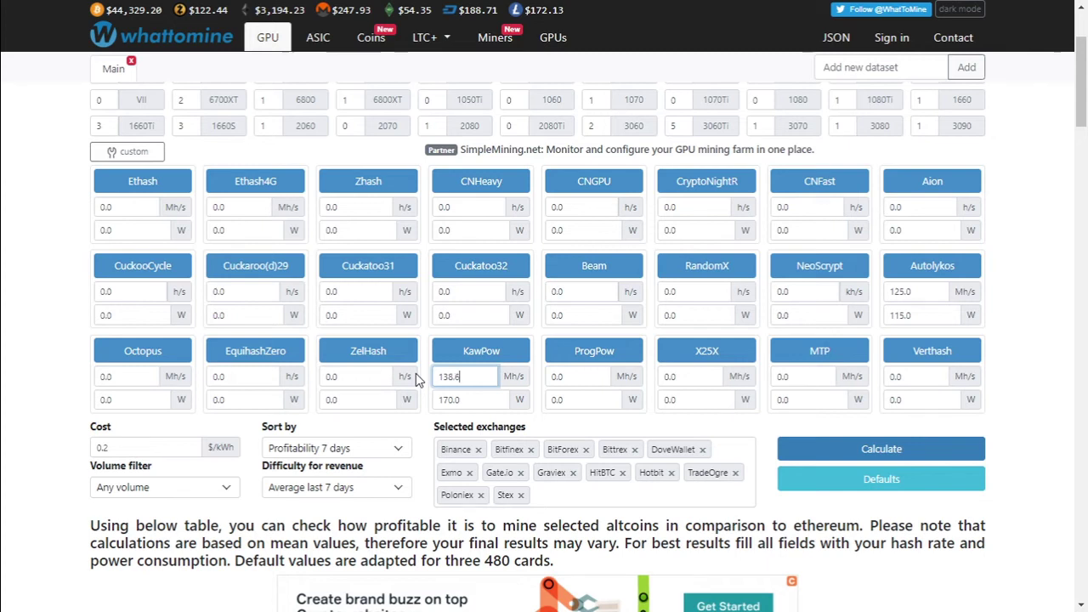
pyautogui.doubleClick(436, 402)
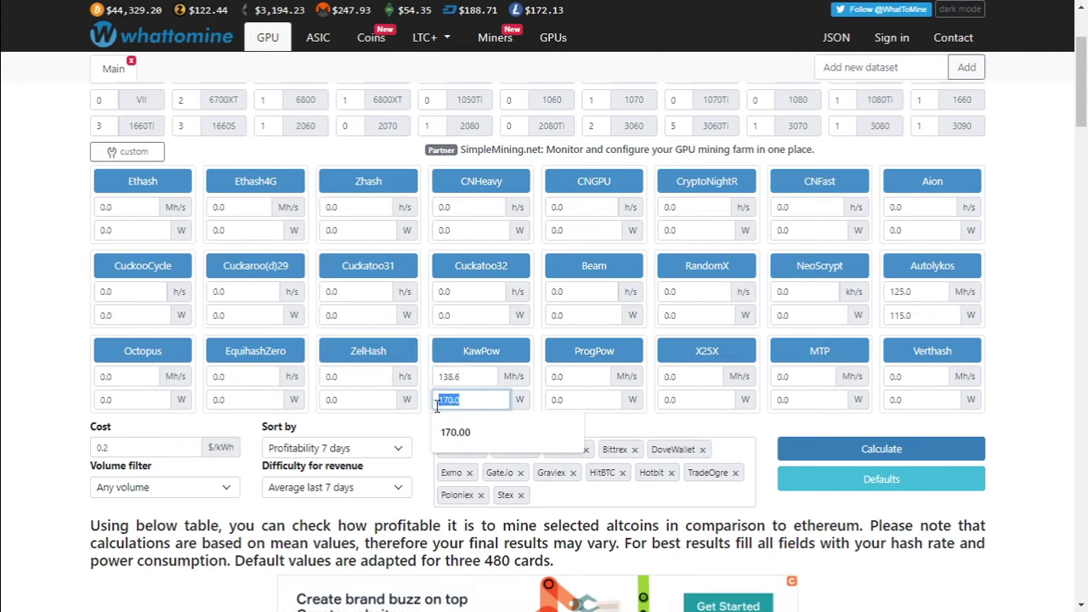
pyautogui.write('803')
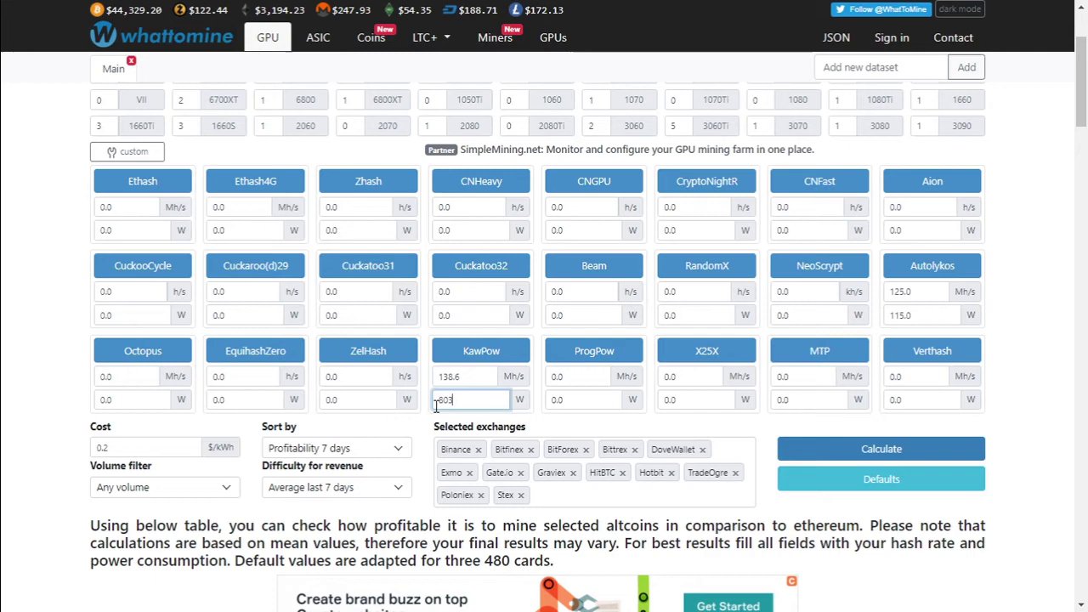
pyautogui.click(879, 448)
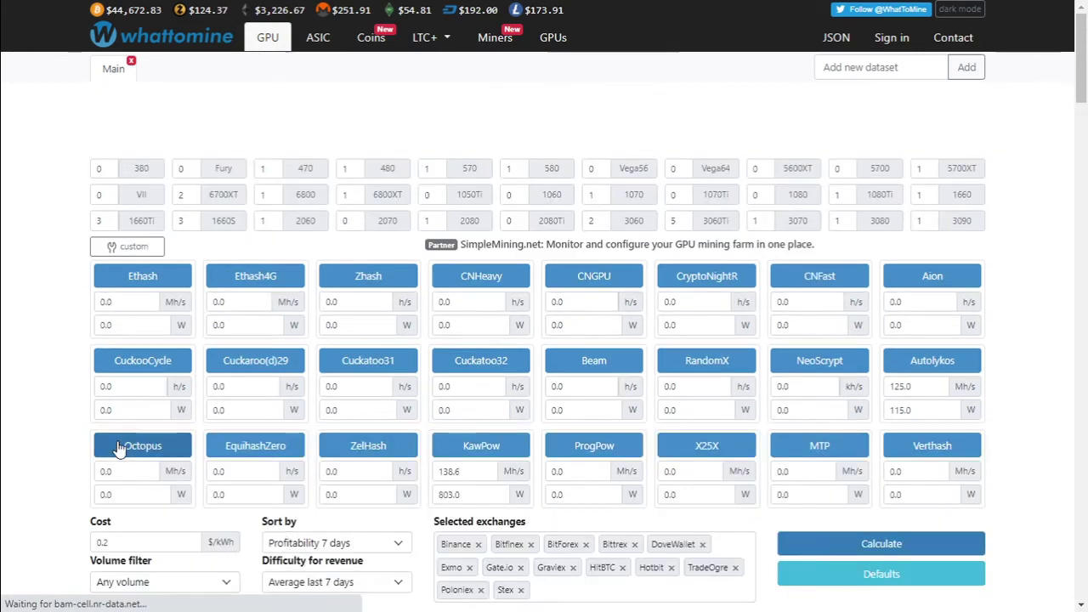
pyautogui.scroll(-5, 51, 455)
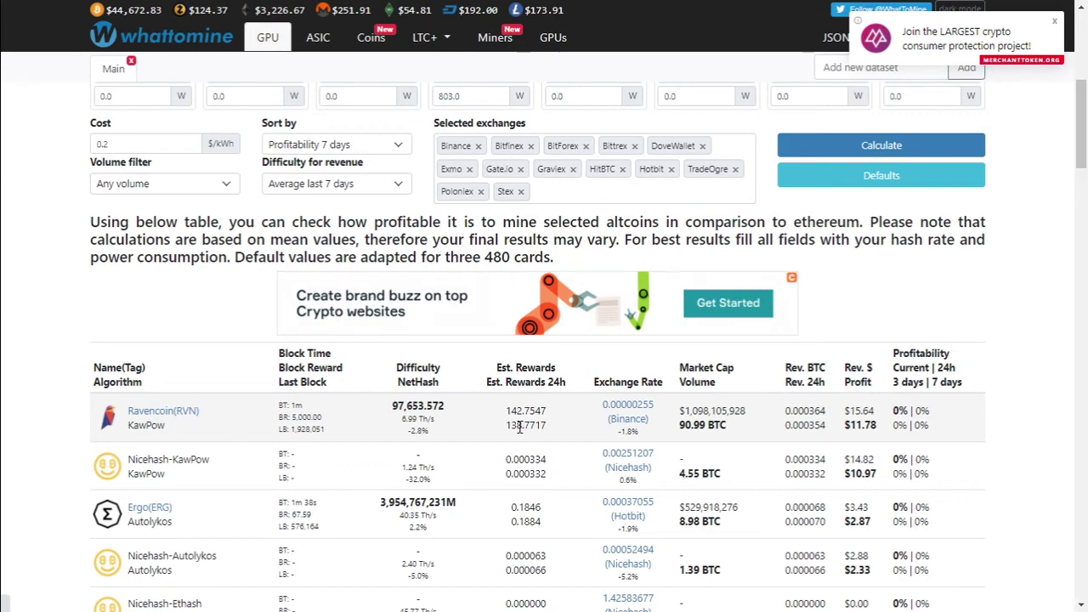
pyautogui.scroll(3, 520, 428)
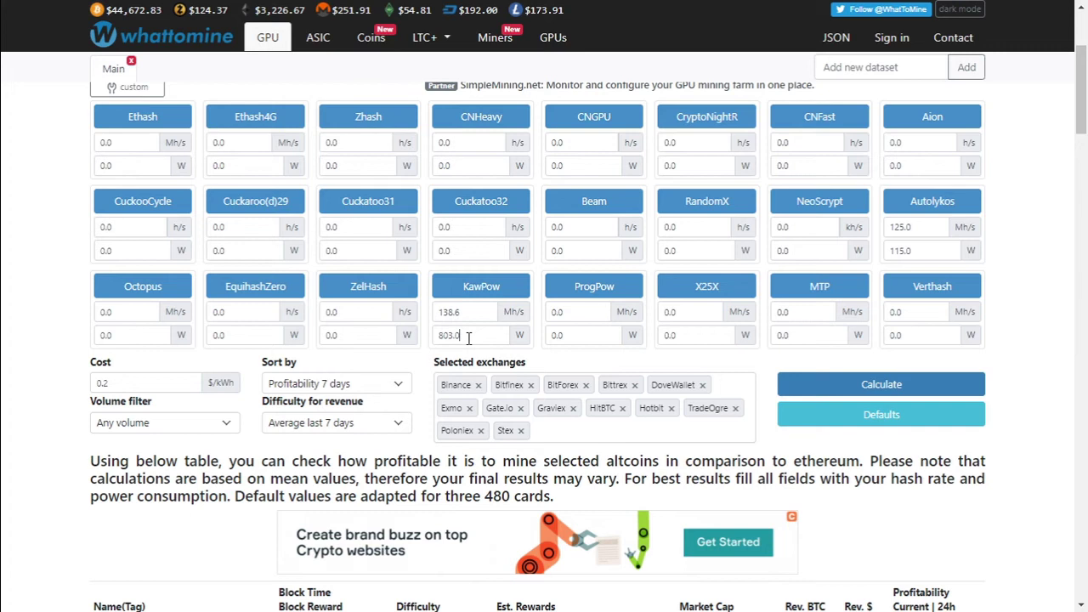
# Change KawPow power from 803 to 940 W, recalculate, and highlight Ravencoin's $11.13 daily profit
pyautogui.moveTo(468, 337); pyautogui.dragTo(415, 340)
pyautogui.write('940')
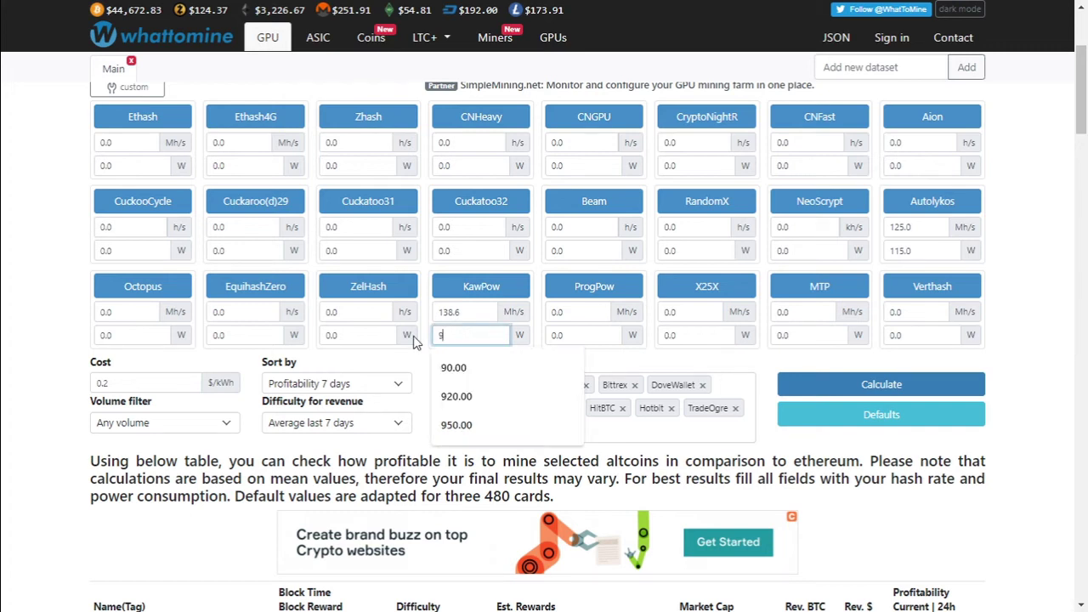
pyautogui.click(901, 374)
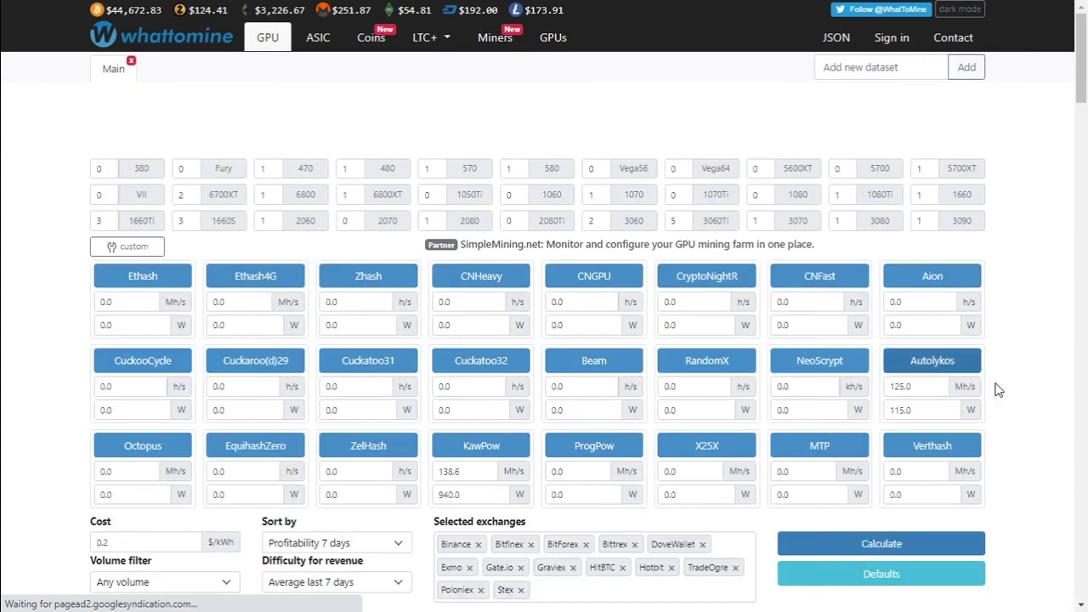
pyautogui.scroll(-2, 1025, 389)
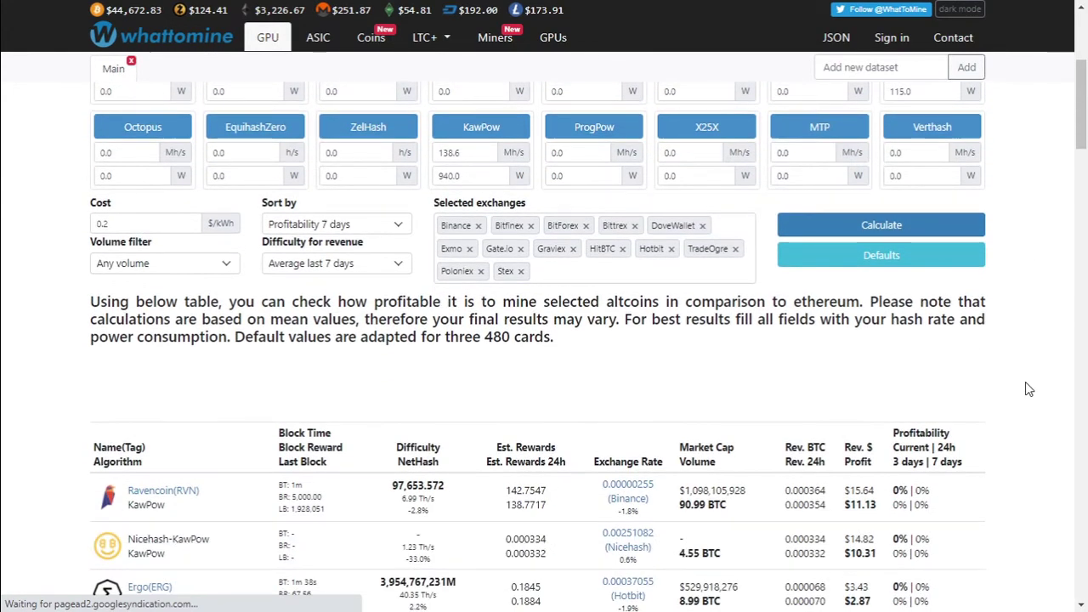
pyautogui.scroll(-1, 1007, 427)
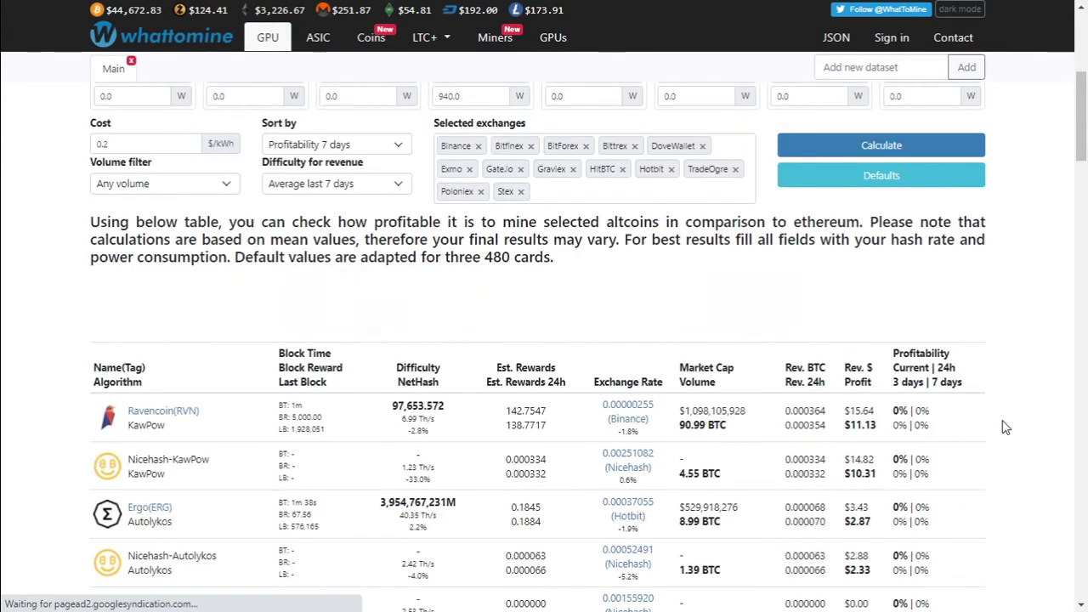
pyautogui.moveTo(850, 425); pyautogui.dragTo(881, 430)
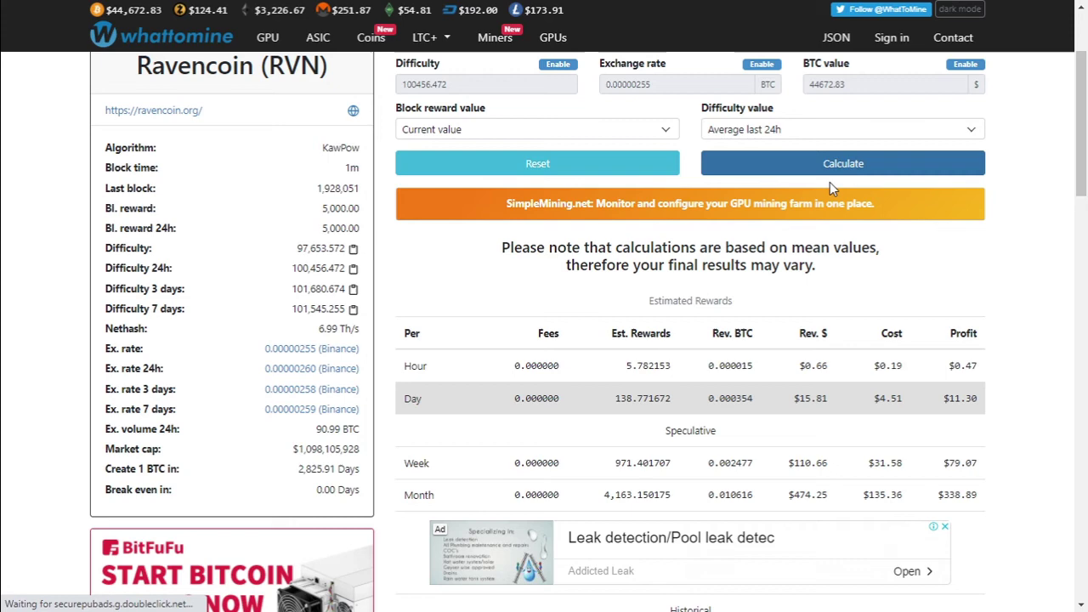
# Calculate Ravencoin rewards on its coin page, highlighting the 4,163 RVN monthly estimate and 5,000 RVN block reward
pyautogui.click(846, 429)
pyautogui.click(850, 170)
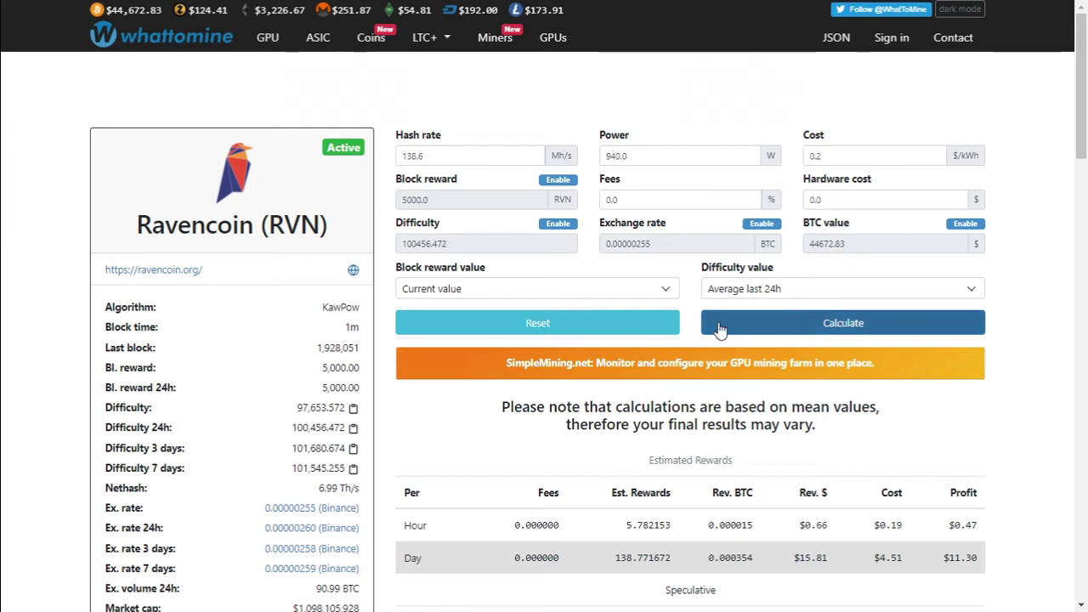
pyautogui.click(772, 323)
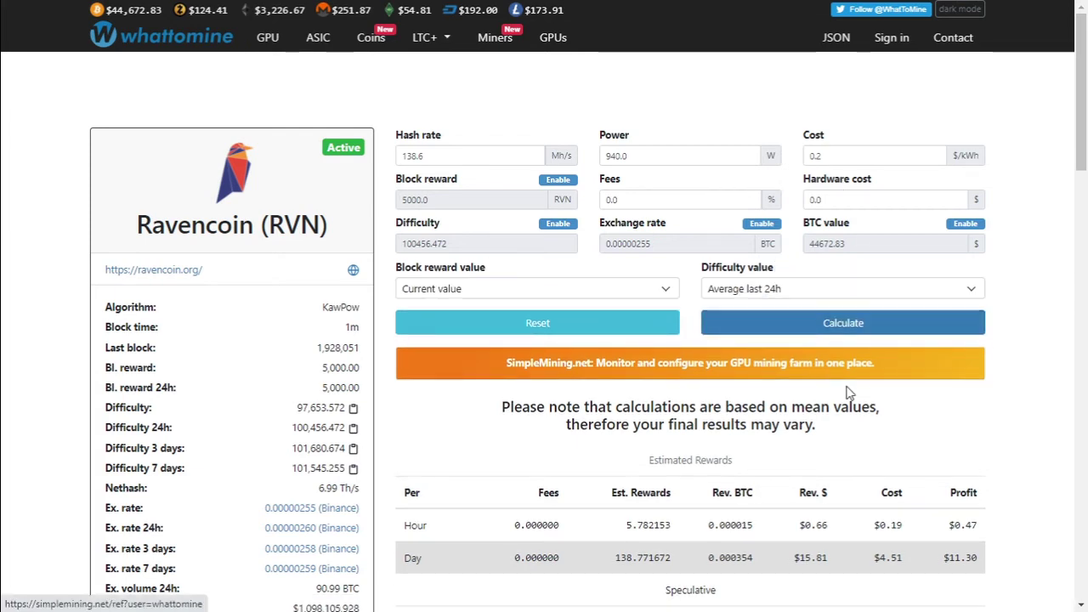
pyautogui.scroll(-2, 849, 374)
pyautogui.scroll(-1, 871, 393)
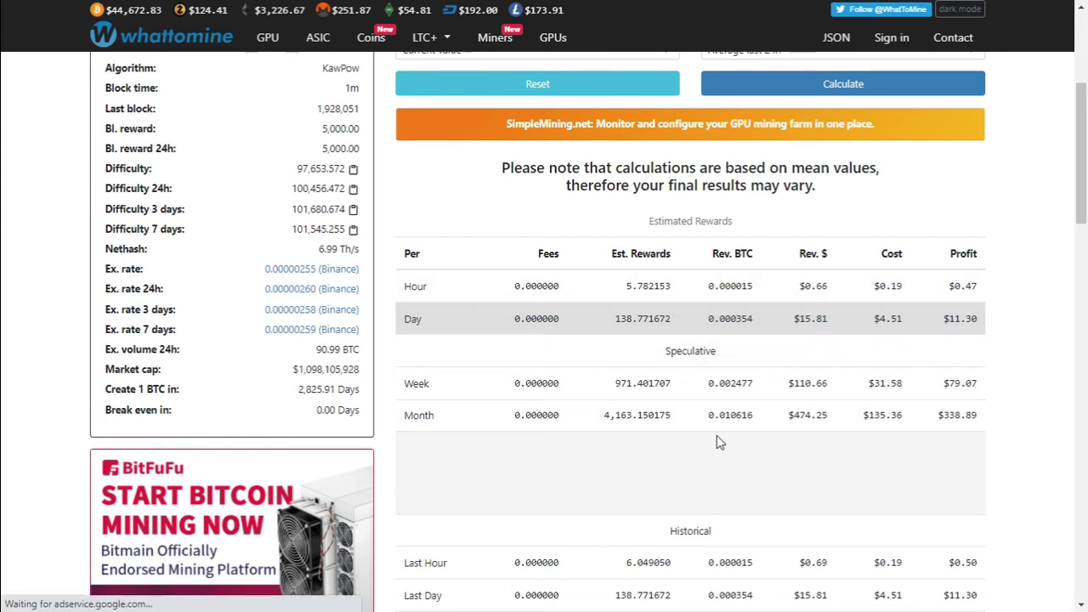
pyautogui.moveTo(637, 415)
pyautogui.mouseDown()
pyautogui.moveTo(603, 417)
pyautogui.moveTo(636, 412)
pyautogui.mouseUp()
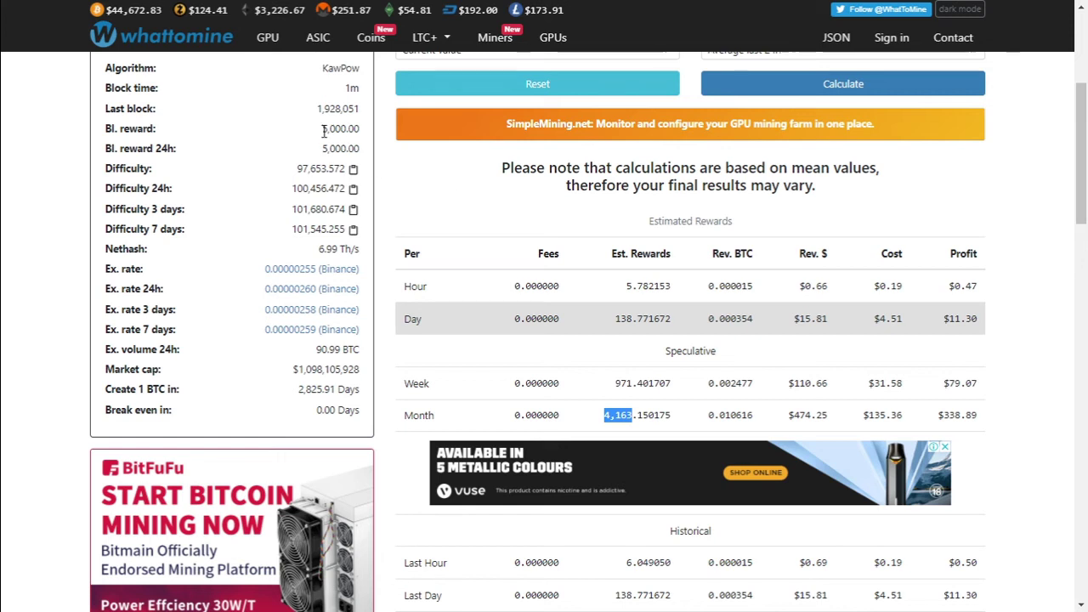
pyautogui.moveTo(323, 129); pyautogui.dragTo(354, 129)
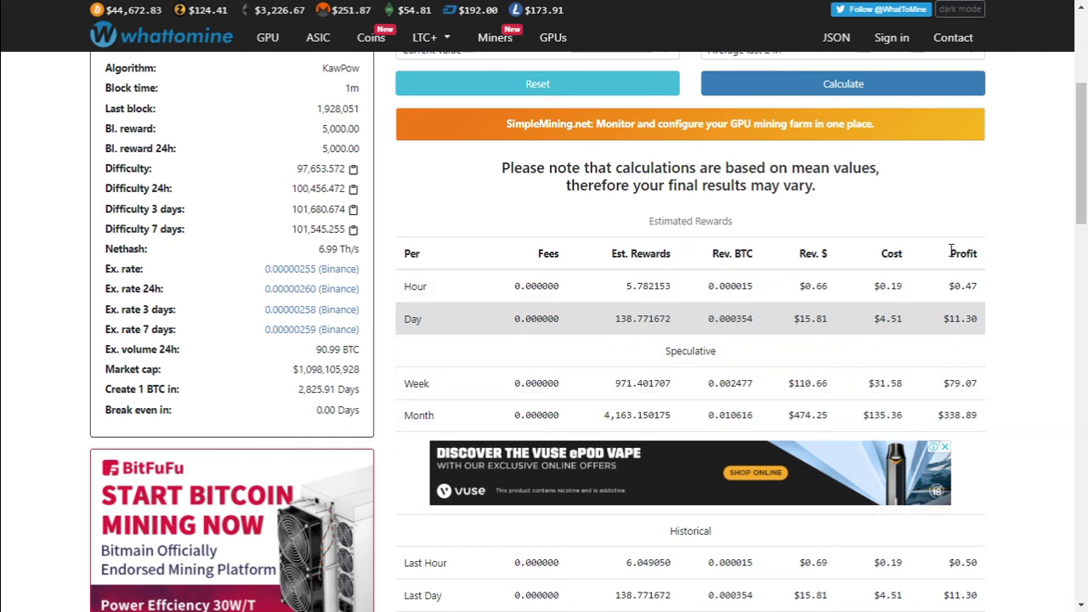
# Clear the block reward highlight on the Ravencoin rewards page
pyautogui.click(973, 411)
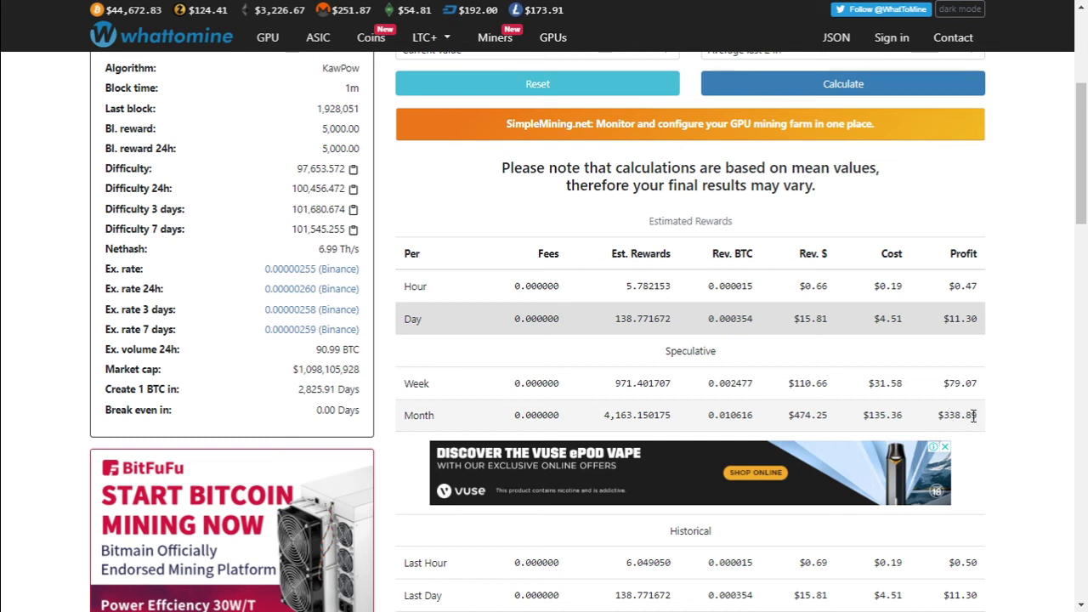